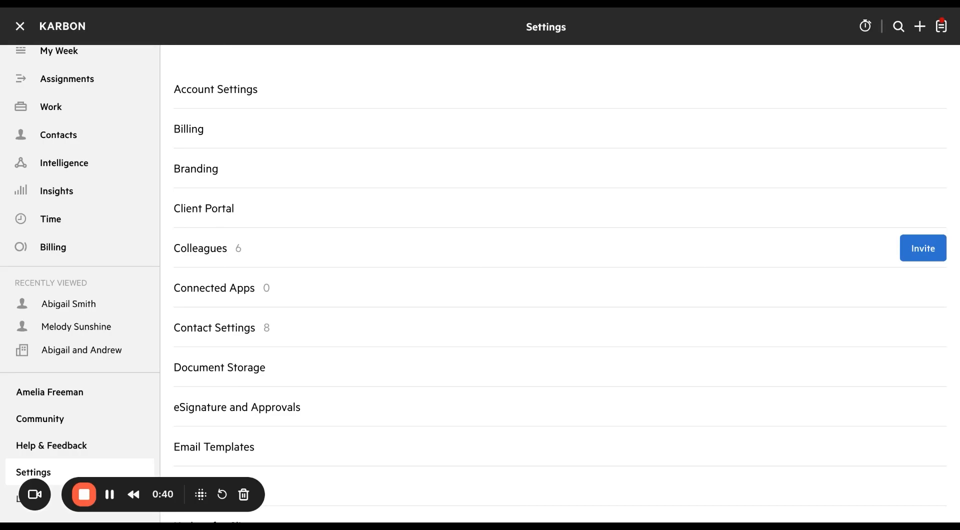
- Create a new custom contact field in the contact settings and name it "Communication Preference"
{"action": "left_click", "coordinate": [236, 334]}
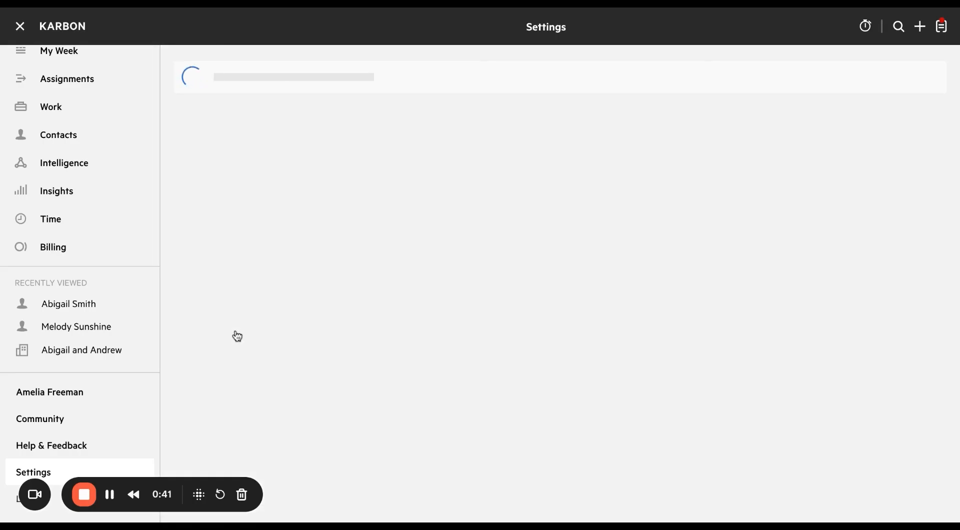
{"action": "scroll", "coordinate": [240, 345], "scroll_direction": "down", "scroll_amount": 3}
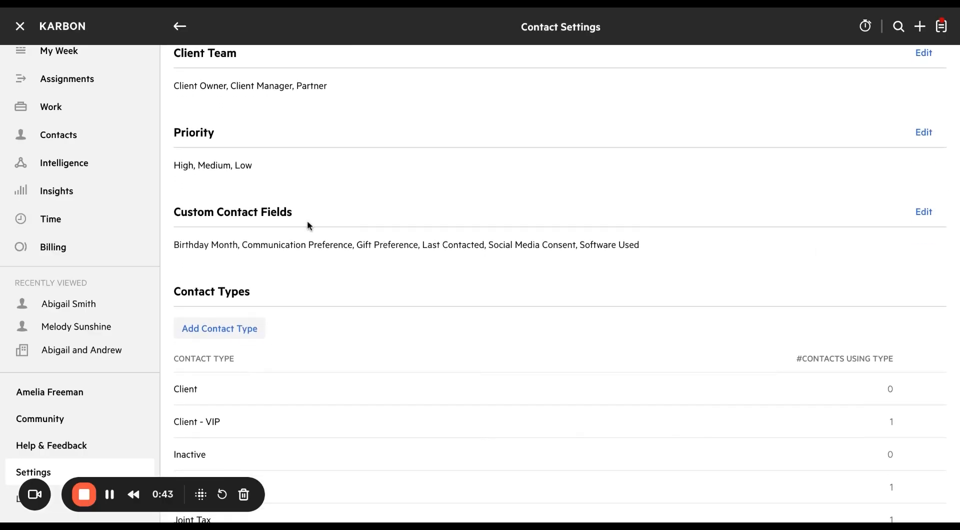
{"action": "left_click", "coordinate": [924, 212]}
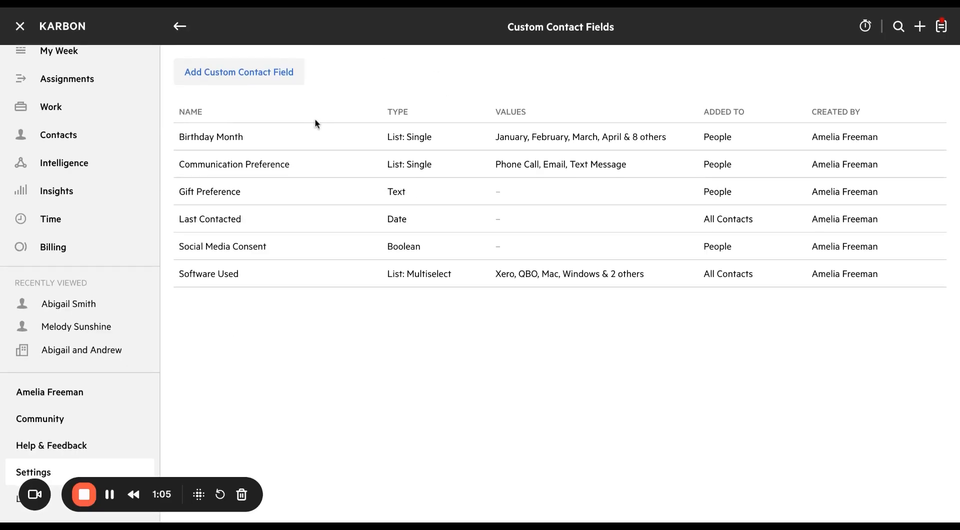
{"action": "left_click", "coordinate": [281, 79]}
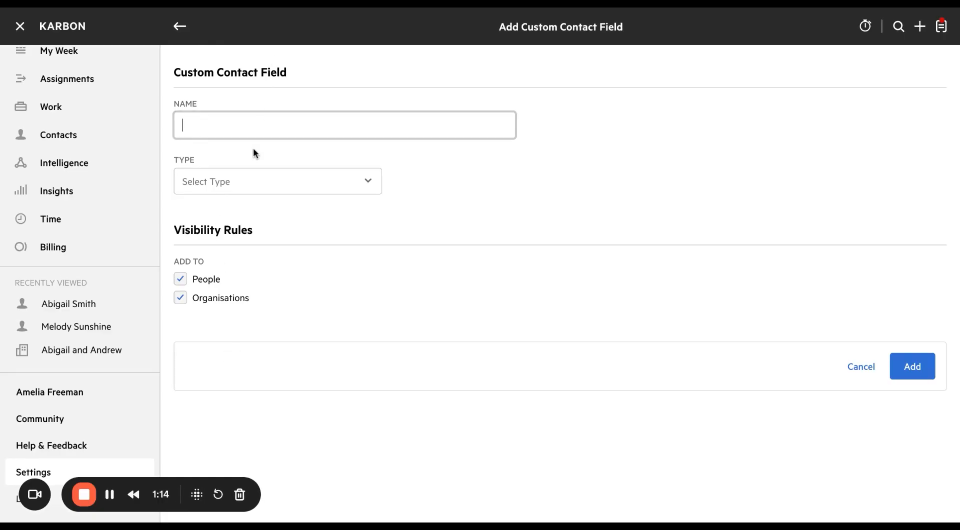
{"action": "type", "text": "Communication Preference"}
- Make the field a List with the values Phone Call, Email and Text Message, in that order
{"action": "left_click", "coordinate": [292, 189]}
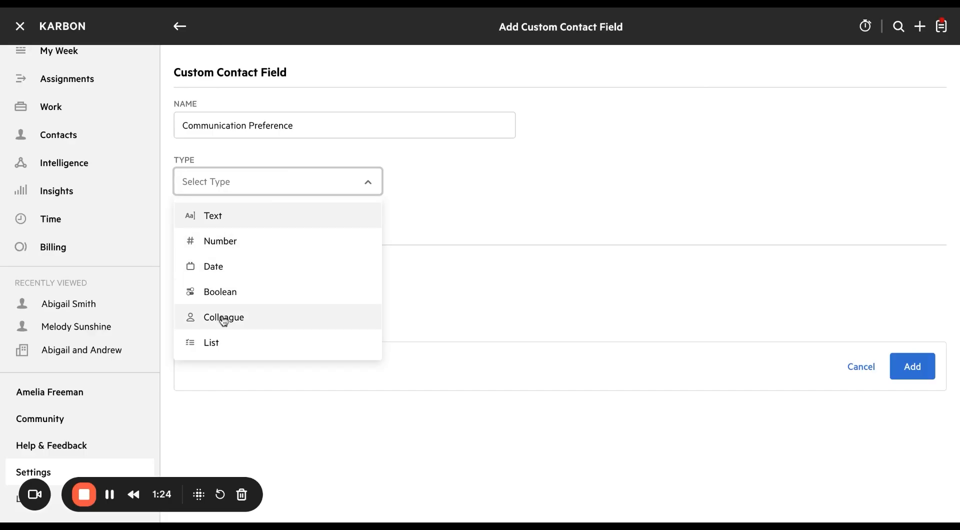
{"action": "left_click", "coordinate": [221, 344]}
{"action": "left_click", "coordinate": [240, 263]}
{"action": "type", "text": "Email"}
{"action": "left_click", "coordinate": [256, 290]}
{"action": "type", "text": "Phone Call"}
{"action": "left_click", "coordinate": [273, 322]}
{"action": "type", "text": "Text Message"}
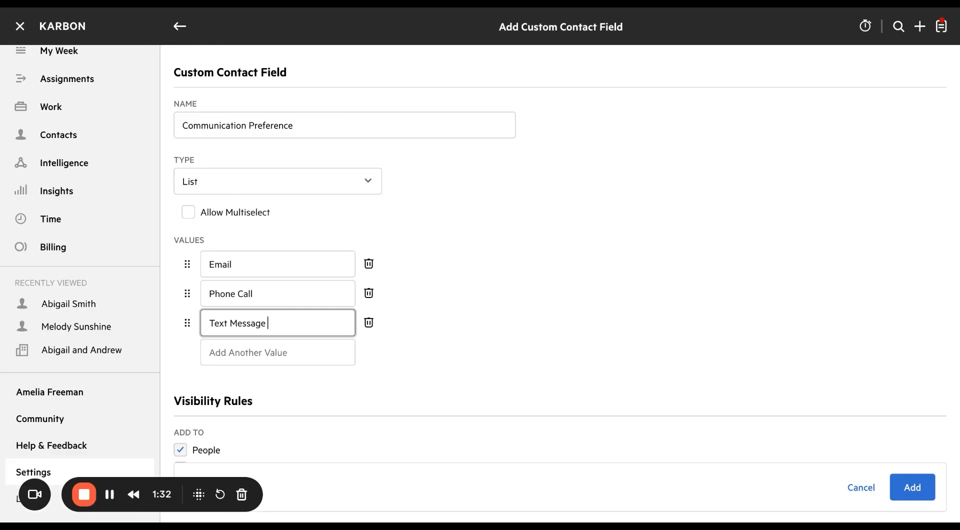
{"action": "left_click", "coordinate": [623, 302]}
{"action": "left_click_drag", "start_coordinate": [189, 270], "coordinate": [190, 274]}
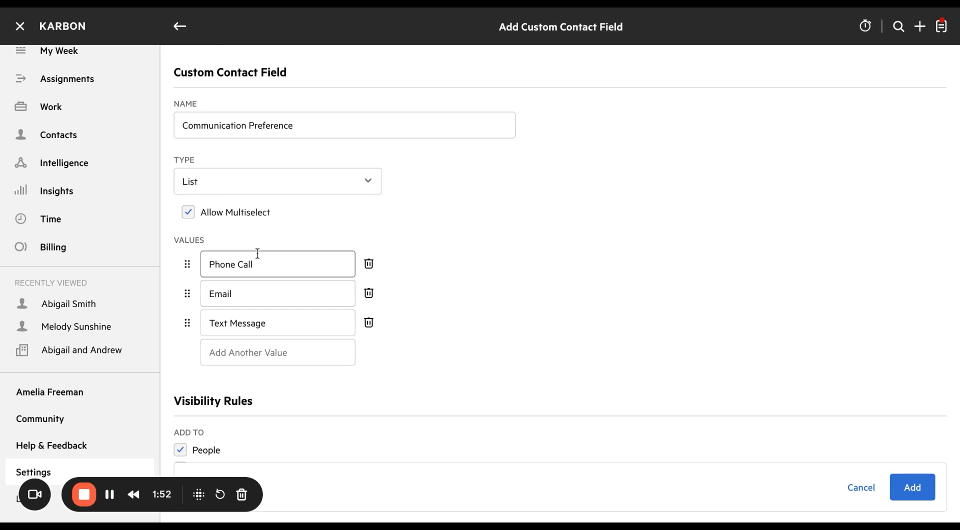
- Disallow multiselect for the field and exclude Organisations from its visibility, leaving only People
{"action": "left_click", "coordinate": [229, 213]}
{"action": "scroll", "coordinate": [217, 357], "scroll_direction": "down", "scroll_amount": 2}
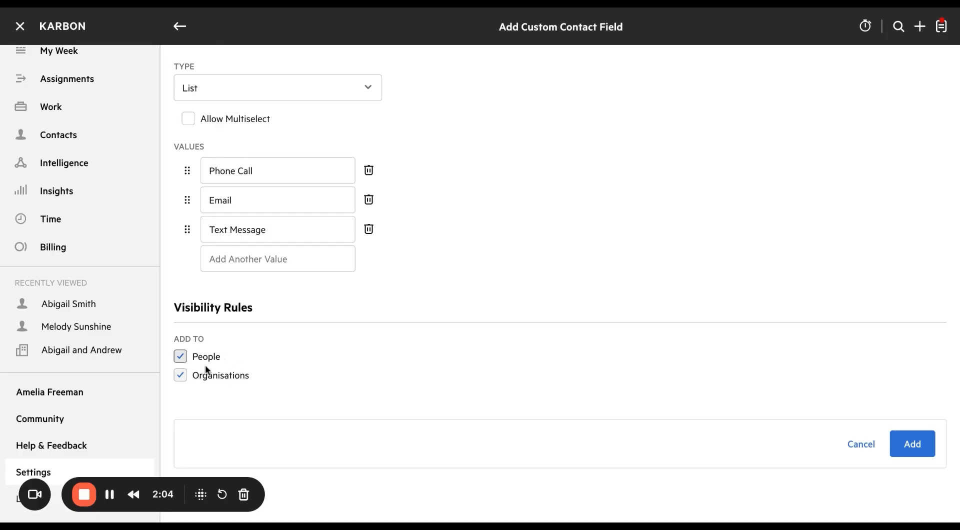
{"action": "left_click", "coordinate": [181, 375]}
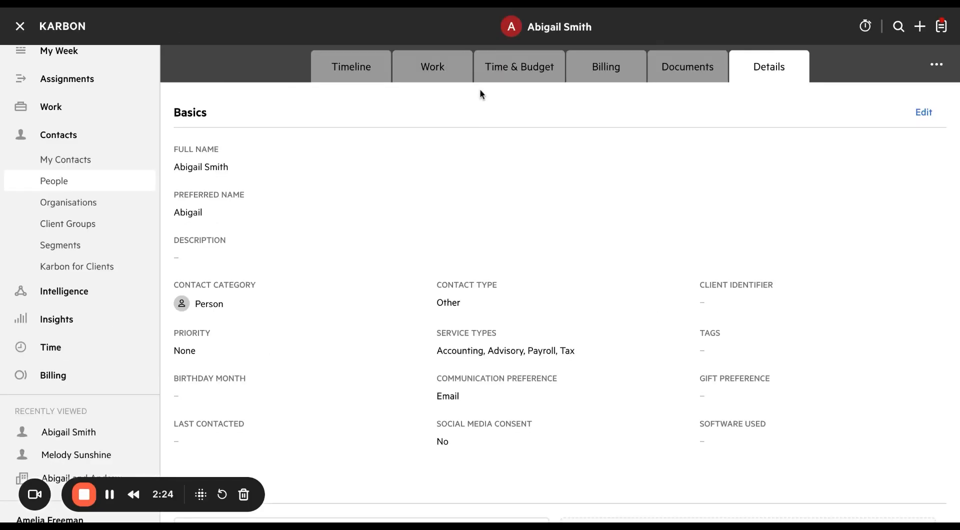
- Review the contact's timeline and the custom fields shown in the basic details of the contact record
{"action": "left_click", "coordinate": [358, 70]}
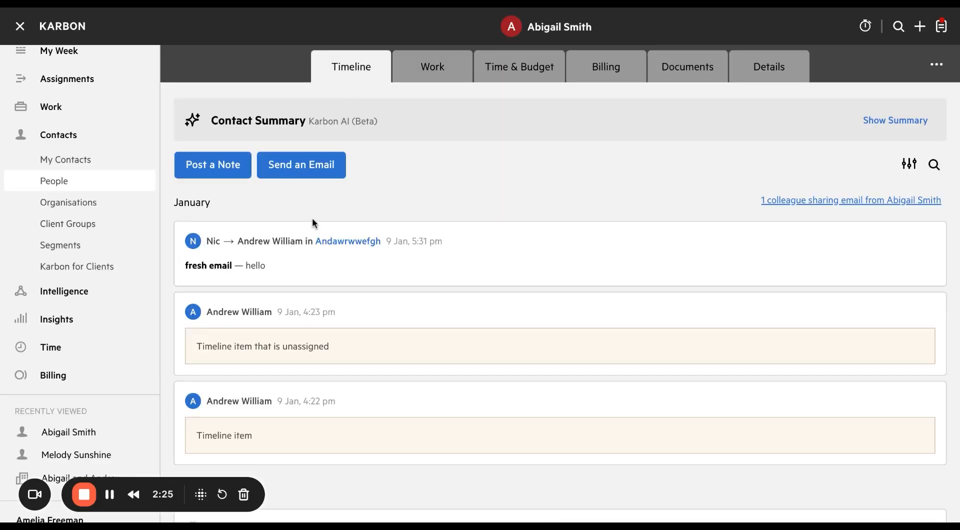
{"action": "left_click", "coordinate": [756, 64]}
{"action": "scroll", "coordinate": [602, 215], "scroll_direction": "down", "scroll_amount": 2}
{"action": "scroll", "coordinate": [315, 165], "scroll_direction": "up", "scroll_amount": 2}
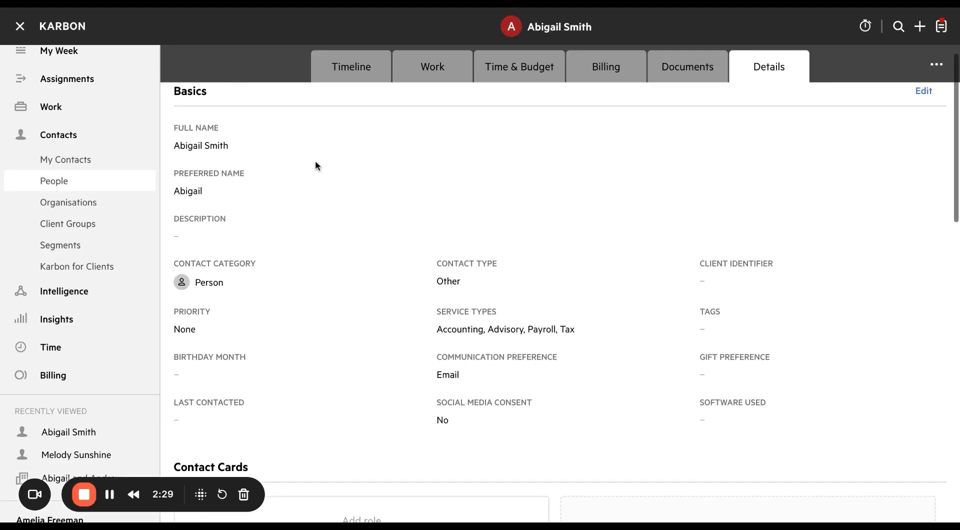
{"action": "scroll", "coordinate": [261, 309], "scroll_direction": "down", "scroll_amount": 1}
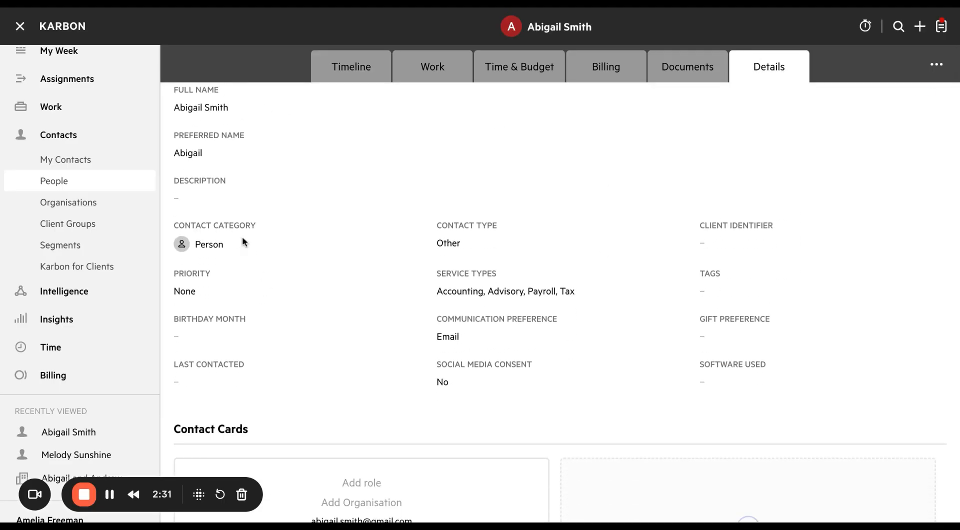
{"action": "scroll", "coordinate": [606, 321], "scroll_direction": "down", "scroll_amount": 1}
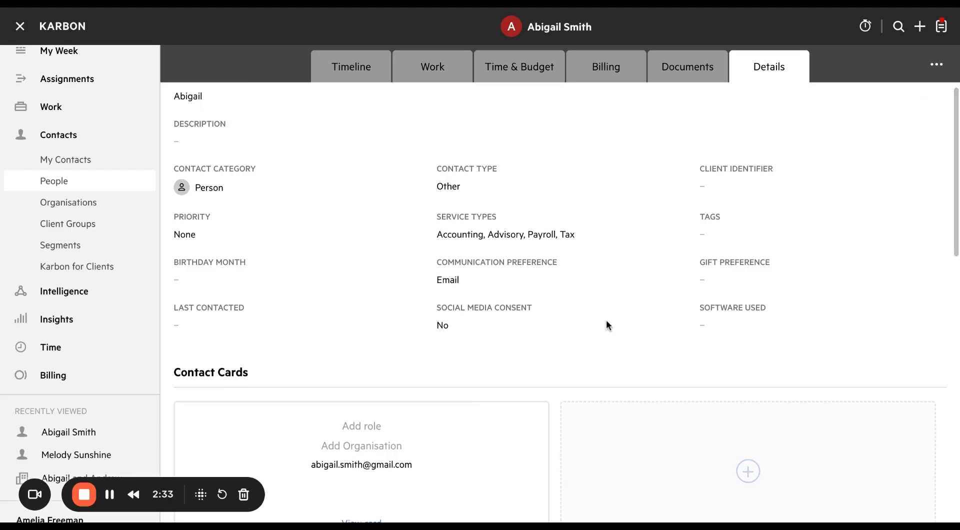
{"action": "scroll", "coordinate": [606, 321], "scroll_direction": "up", "scroll_amount": 2}
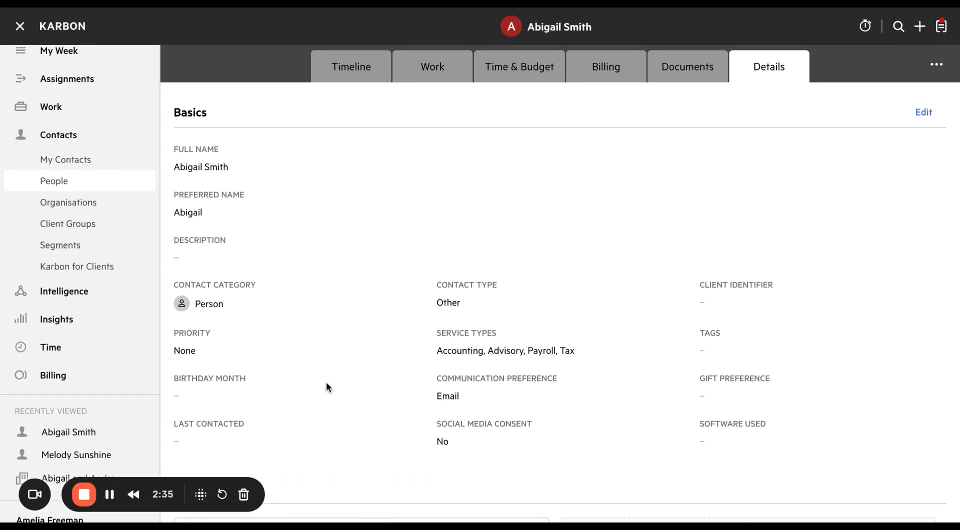
- Edit the contact's basic details and set Birthday Month to March
{"action": "left_click", "coordinate": [921, 122]}
{"action": "scroll", "coordinate": [540, 214], "scroll_direction": "down", "scroll_amount": 8}
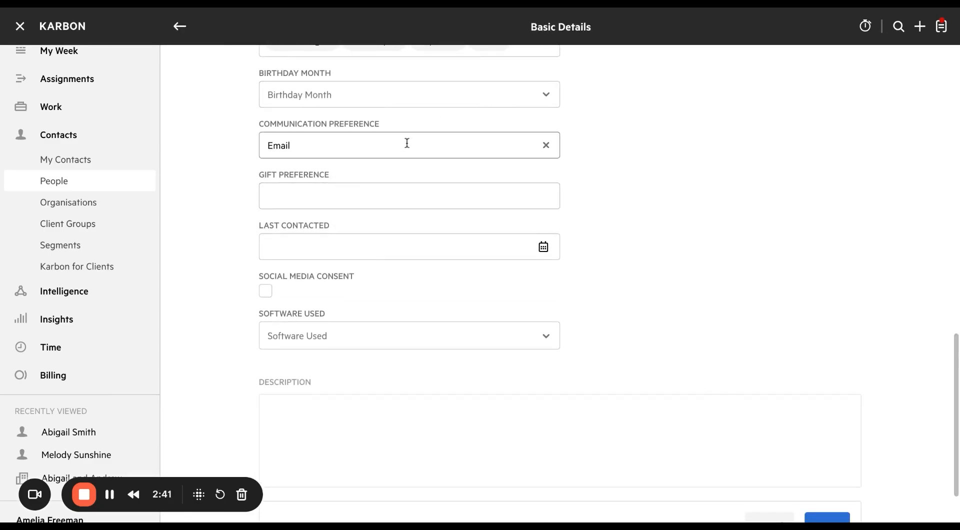
{"action": "scroll", "coordinate": [599, 108], "scroll_direction": "up", "scroll_amount": 2}
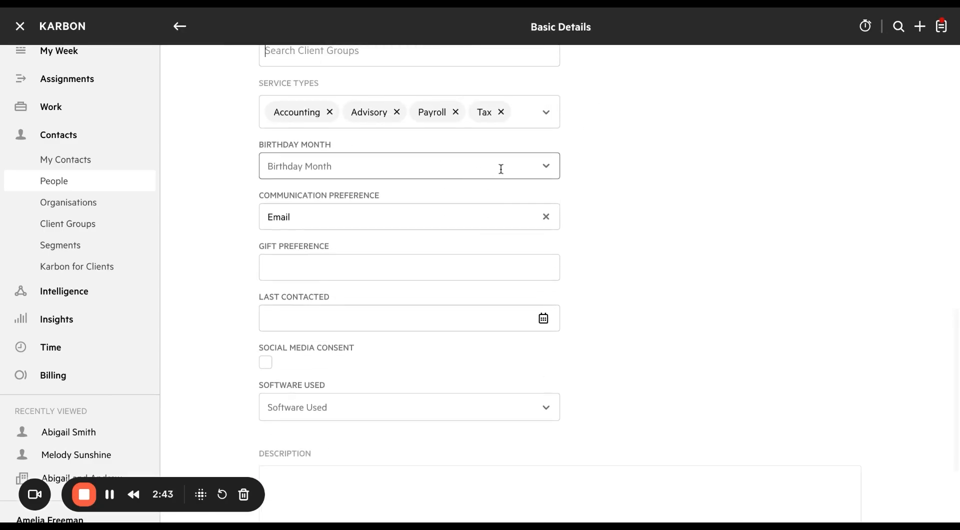
{"action": "left_click", "coordinate": [468, 165]}
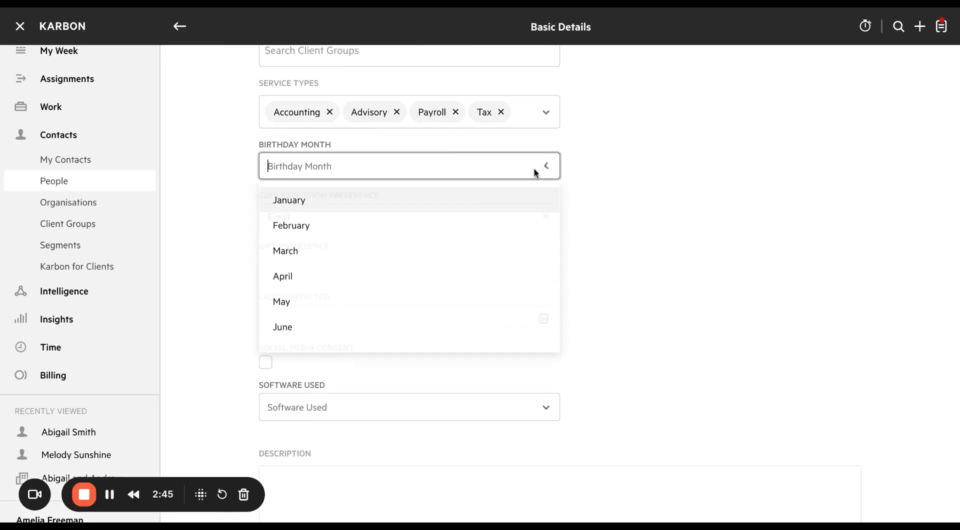
{"action": "left_click", "coordinate": [392, 250]}
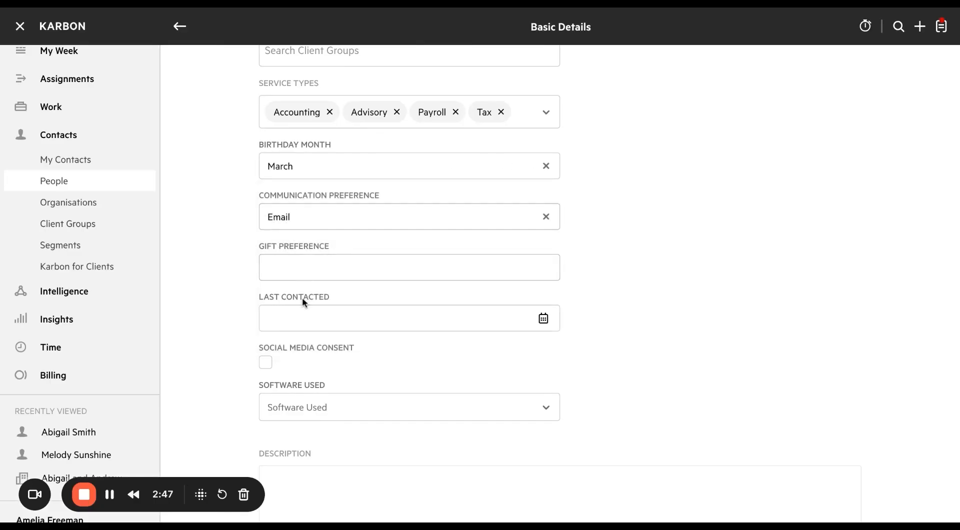
- Enable Social Media Consent for the contact and save the basic details
{"action": "scroll", "coordinate": [302, 289], "scroll_direction": "down", "scroll_amount": 1}
{"action": "left_click", "coordinate": [265, 307]}
{"action": "scroll", "coordinate": [431, 322], "scroll_direction": "down", "scroll_amount": 2}
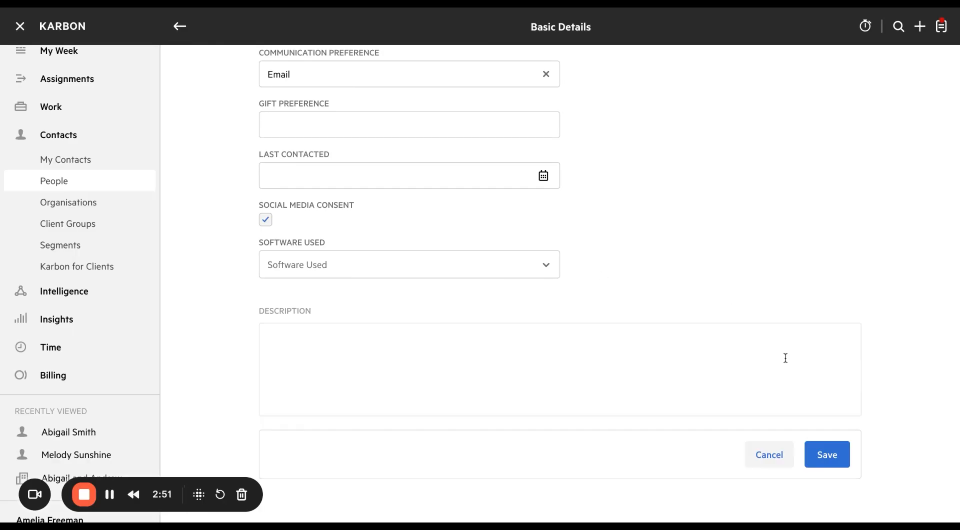
{"action": "left_click", "coordinate": [821, 454]}
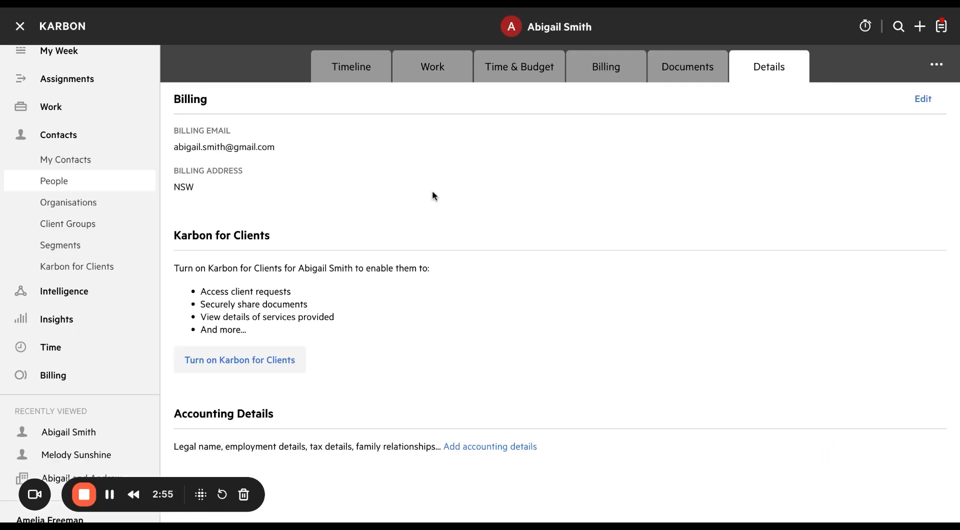
{"action": "scroll", "coordinate": [432, 190], "scroll_direction": "up", "scroll_amount": 5}
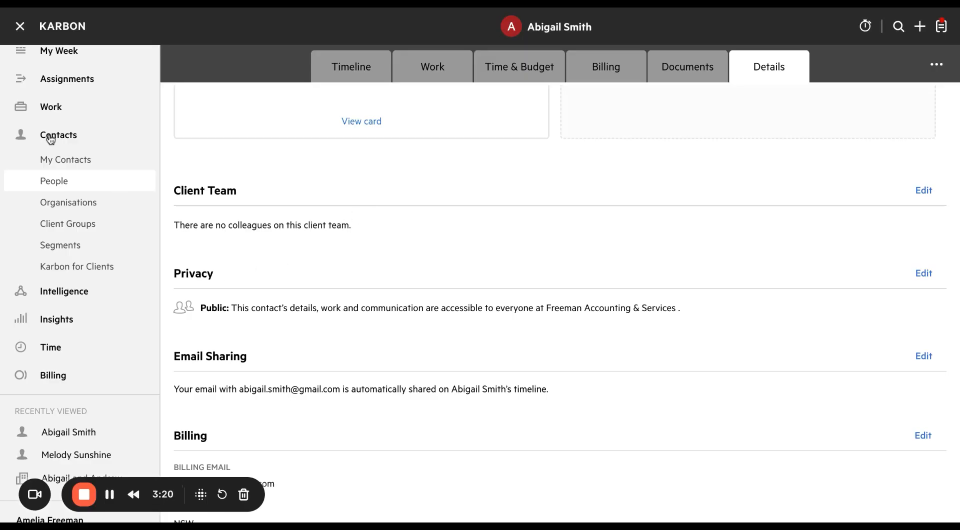
- Create a new contact segment named "Tax Clients Communication Preference = Email"
{"action": "left_click", "coordinate": [53, 250]}
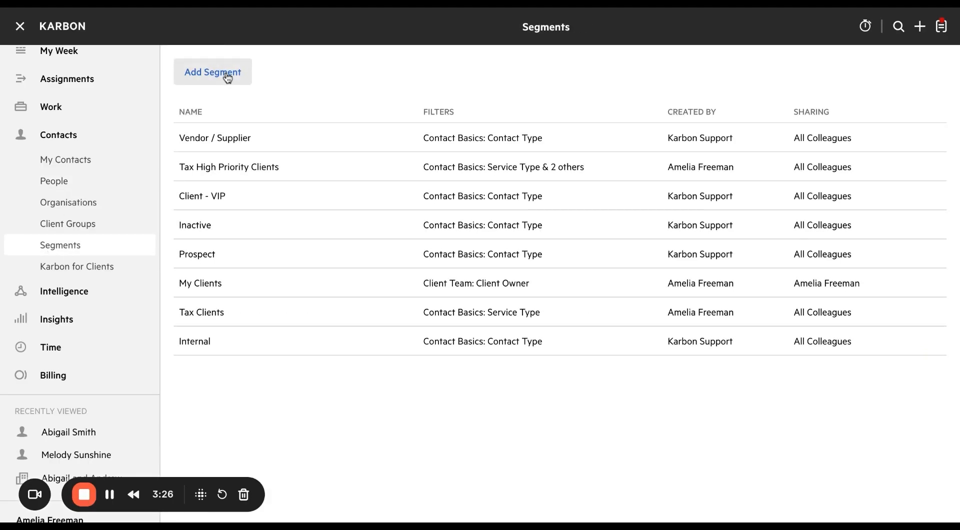
{"action": "left_click", "coordinate": [202, 75]}
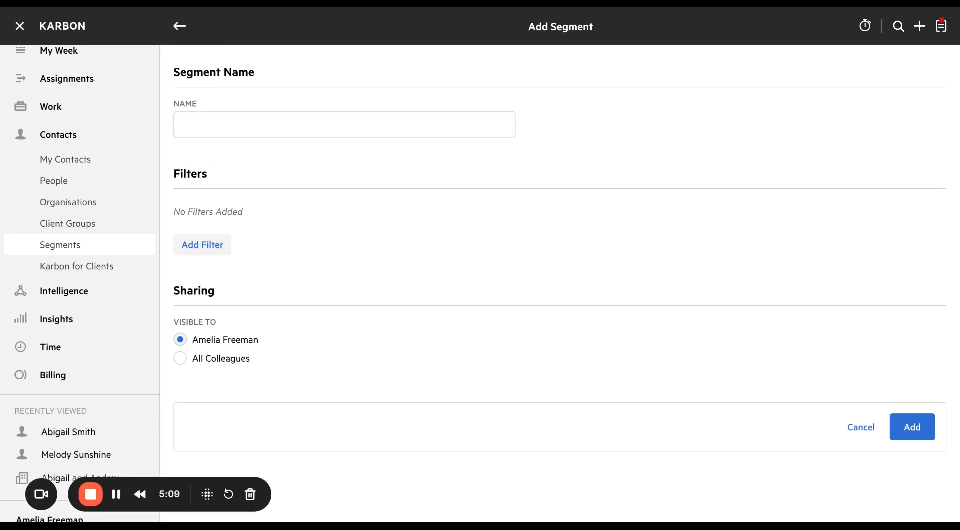
{"action": "left_click", "coordinate": [260, 121]}
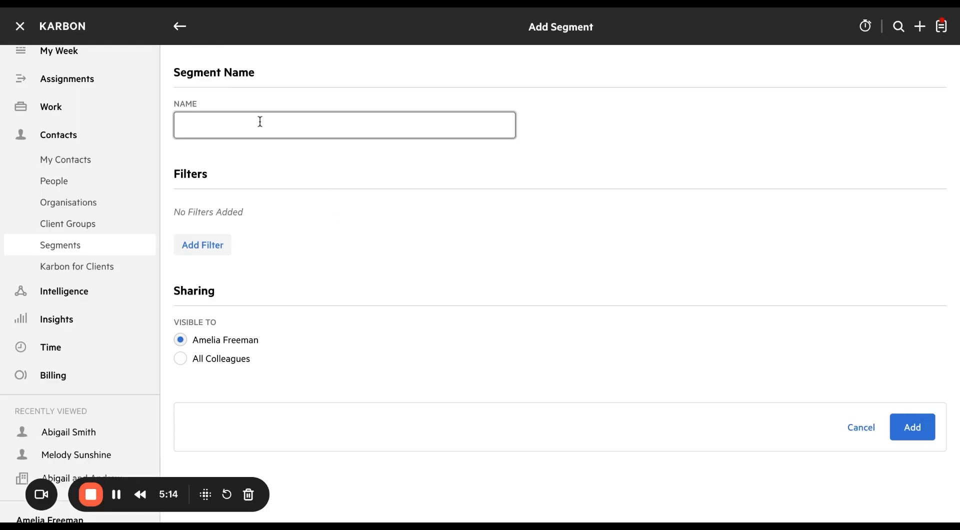
{"action": "type", "text": "Tac"}
{"action": "type", "text": "C"}
{"action": "key", "text": "BackSpace"}
{"action": "type", "text": "Clients Communication Preference = Em"}
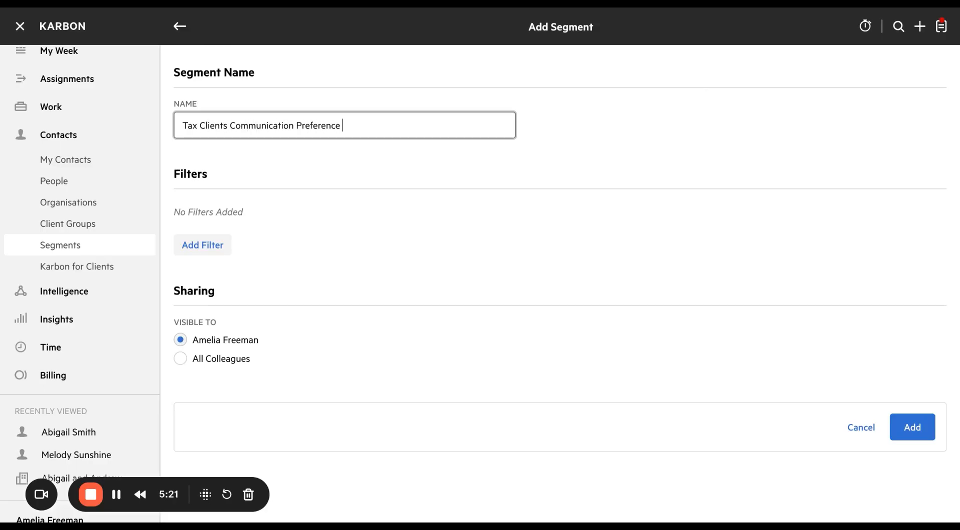
{"action": "type", "text": "ail"}
{"action": "left_click", "coordinate": [310, 210]}
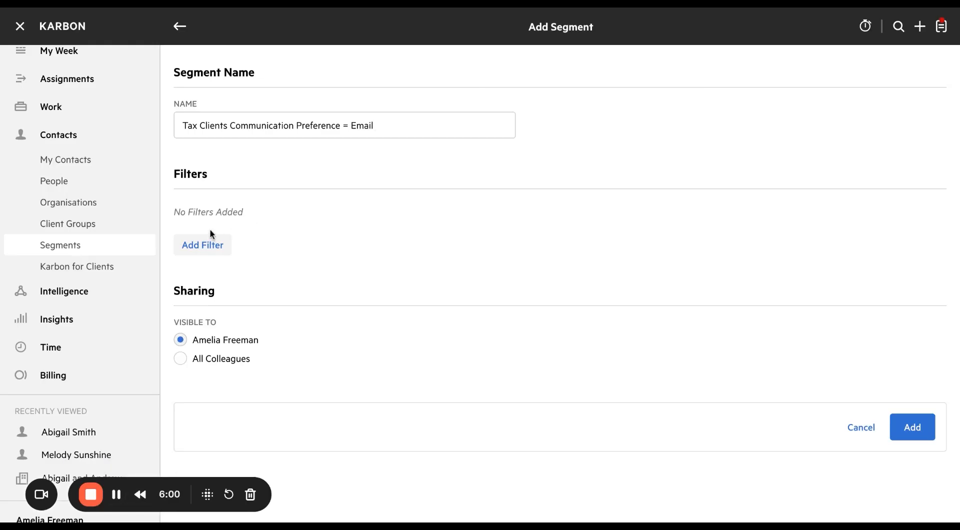
- Look through the available filters and add the Service Type filter to the segment
{"action": "left_click", "coordinate": [210, 245]}
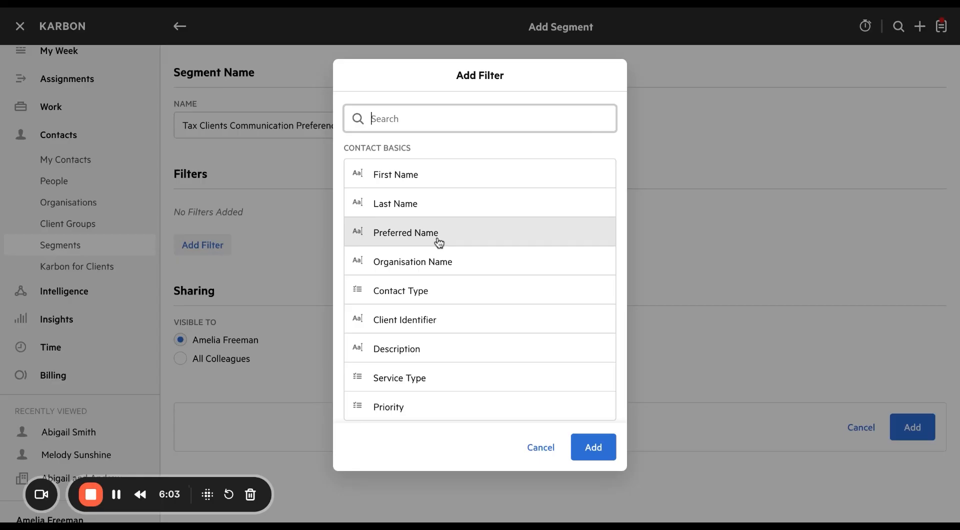
{"action": "scroll", "coordinate": [452, 275], "scroll_direction": "down", "scroll_amount": 5}
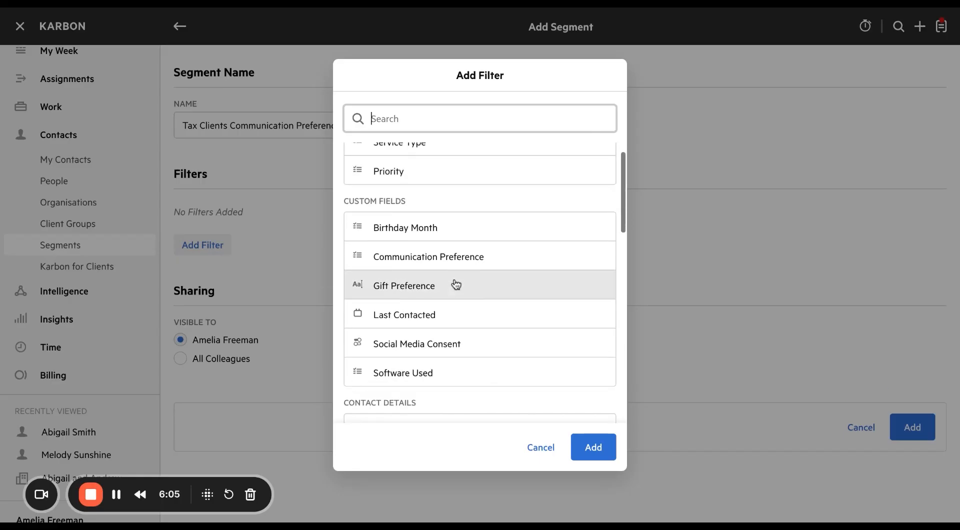
{"action": "scroll", "coordinate": [454, 282], "scroll_direction": "down", "scroll_amount": 3}
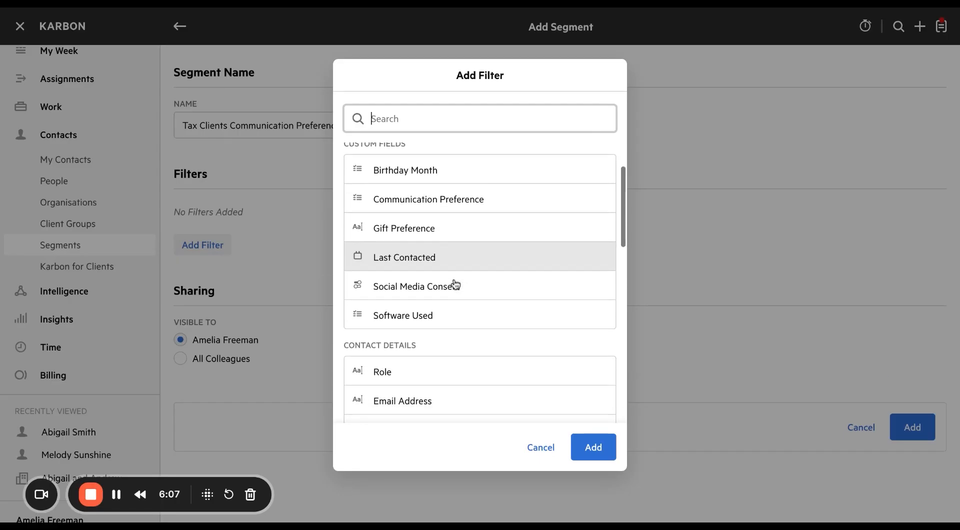
{"action": "scroll", "coordinate": [454, 282], "scroll_direction": "up", "scroll_amount": 8}
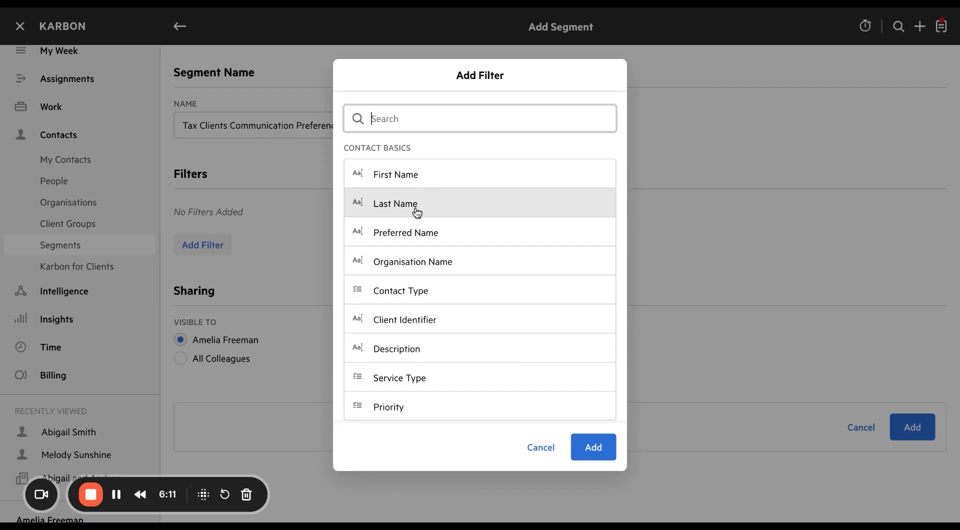
{"action": "scroll", "coordinate": [421, 283], "scroll_direction": "down", "scroll_amount": 3}
{"action": "scroll", "coordinate": [420, 284], "scroll_direction": "down", "scroll_amount": 8}
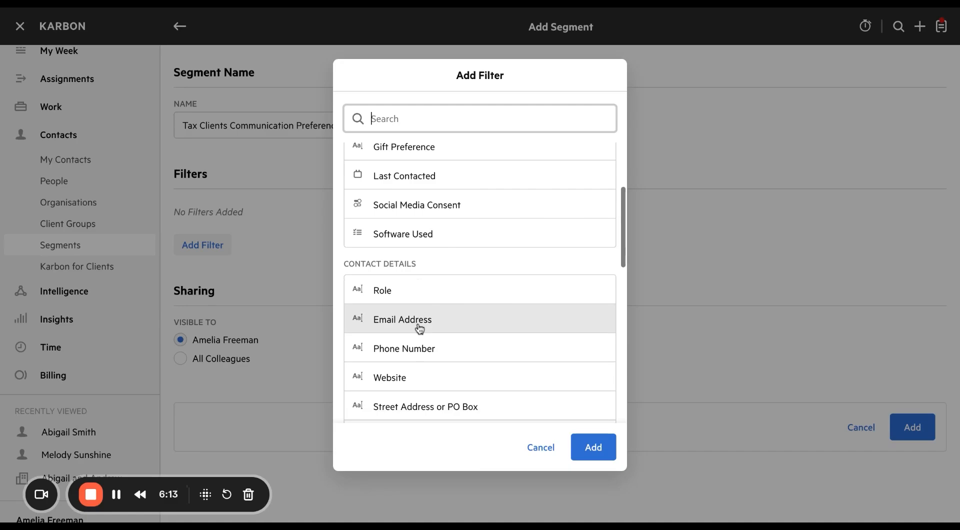
{"action": "scroll", "coordinate": [420, 325], "scroll_direction": "down", "scroll_amount": 8}
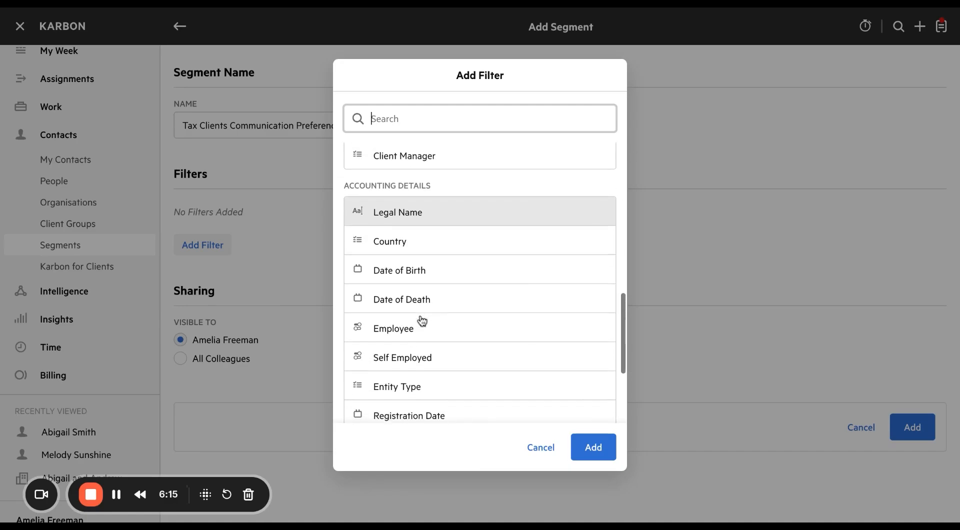
{"action": "scroll", "coordinate": [422, 320], "scroll_direction": "up", "scroll_amount": 10}
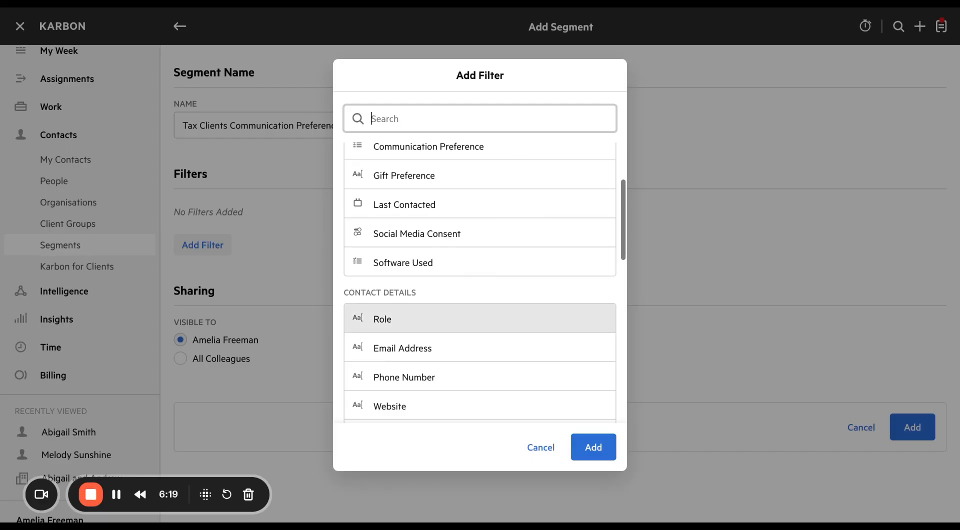
{"action": "scroll", "coordinate": [480, 325], "scroll_direction": "up", "scroll_amount": 2}
{"action": "scroll", "coordinate": [480, 310], "scroll_direction": "up", "scroll_amount": 2}
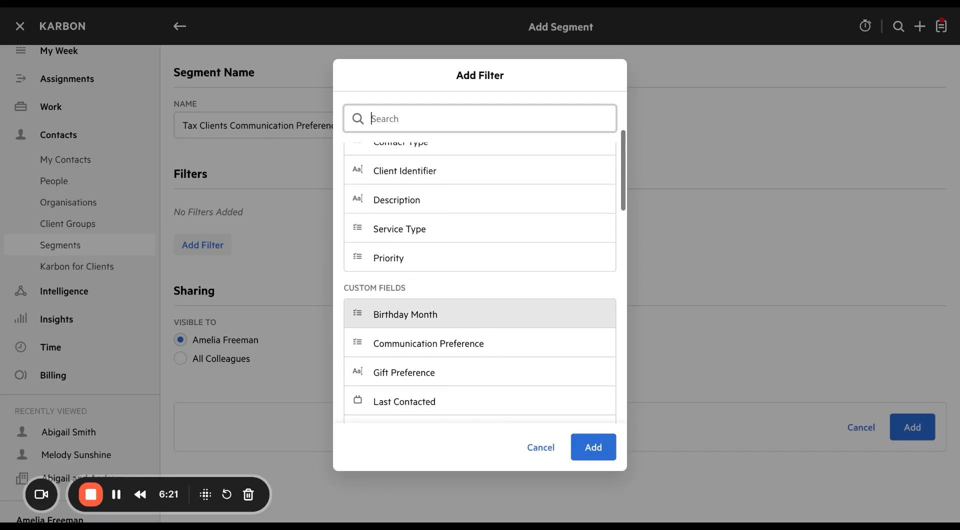
{"action": "left_click", "coordinate": [450, 242]}
{"action": "left_click", "coordinate": [593, 447]}
- Add the Communication Preference custom field filter to the segment and set it to Email
{"action": "left_click", "coordinate": [210, 303]}
{"action": "scroll", "coordinate": [523, 313], "scroll_direction": "down", "scroll_amount": 5}
{"action": "scroll", "coordinate": [510, 250], "scroll_direction": "up", "scroll_amount": 1}
{"action": "left_click", "coordinate": [502, 202]}
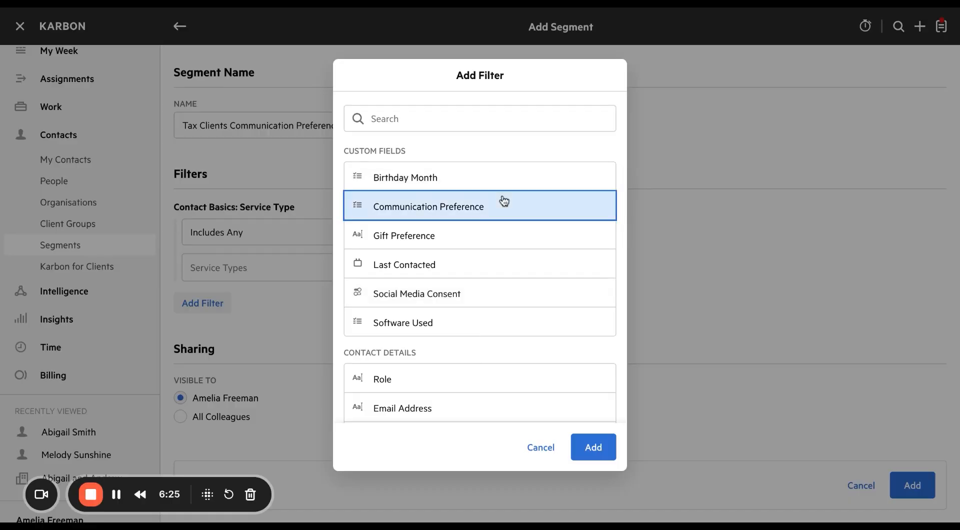
{"action": "left_click", "coordinate": [581, 447]}
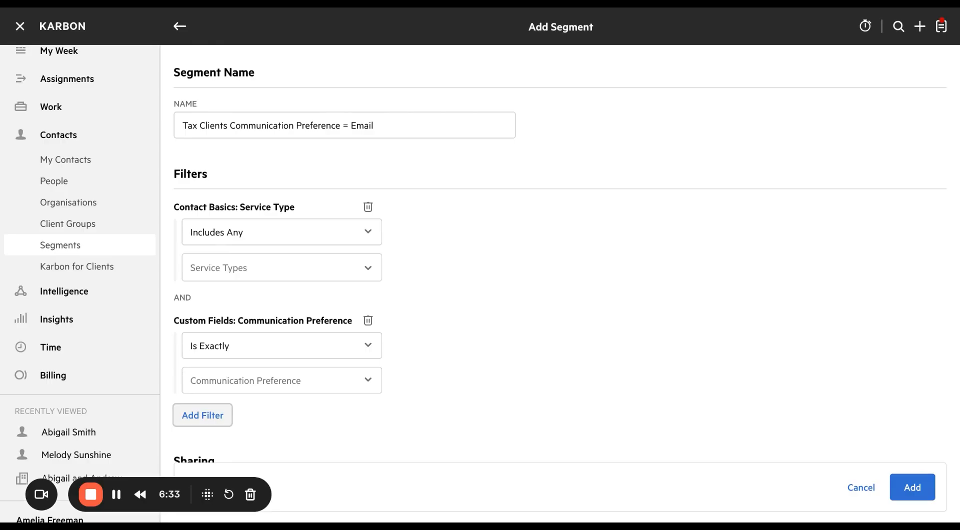
{"action": "left_click", "coordinate": [308, 376]}
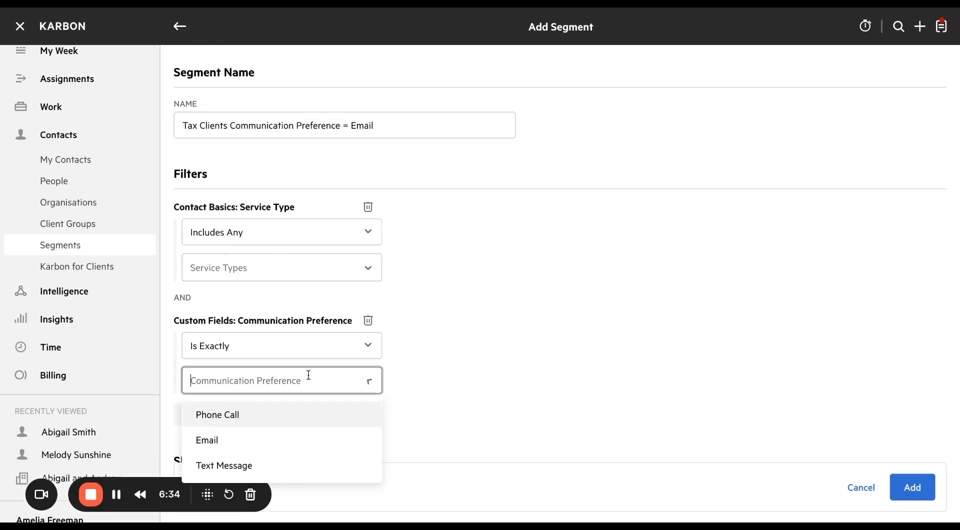
{"action": "left_click", "coordinate": [271, 443]}
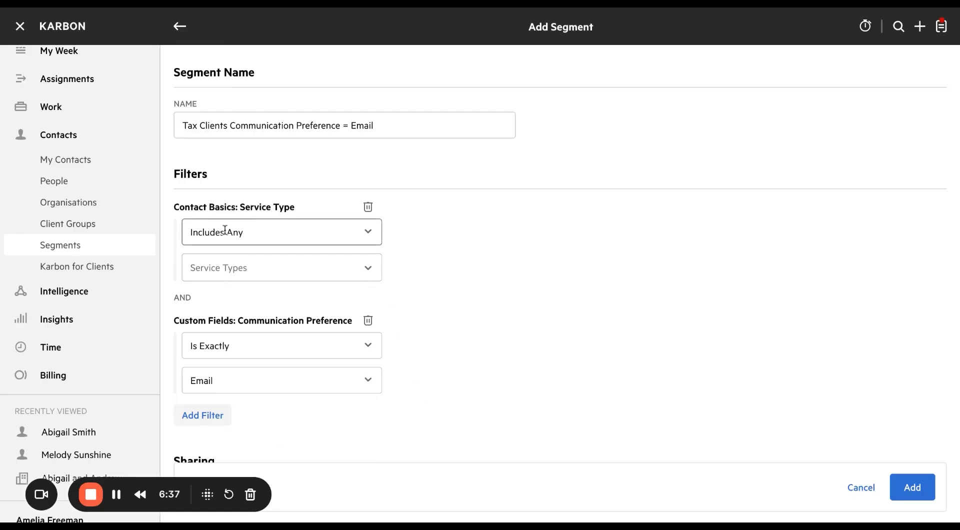
- Set the Service Type filter to include Tax and Tax & Compliance
{"action": "left_click", "coordinate": [236, 267]}
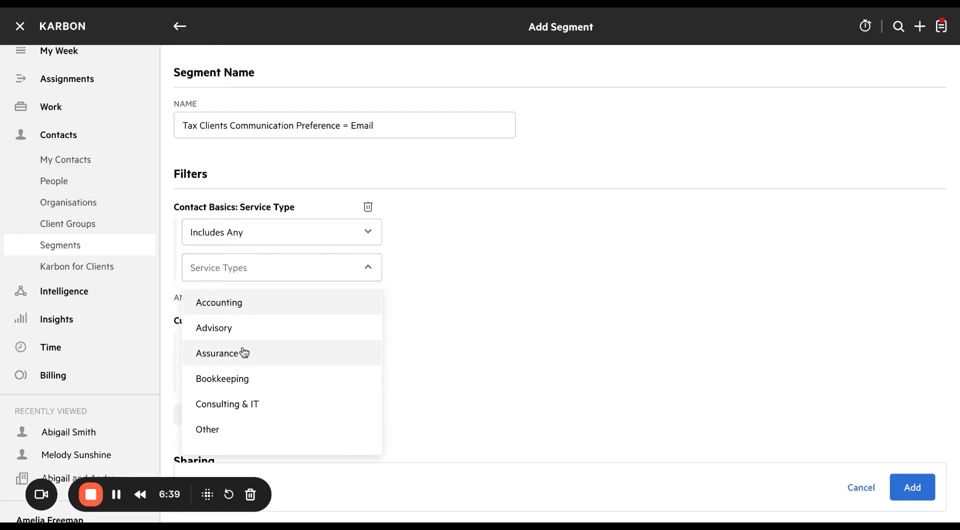
{"action": "scroll", "coordinate": [242, 360], "scroll_direction": "down", "scroll_amount": 2}
{"action": "left_click", "coordinate": [235, 390]}
{"action": "left_click", "coordinate": [236, 413]}
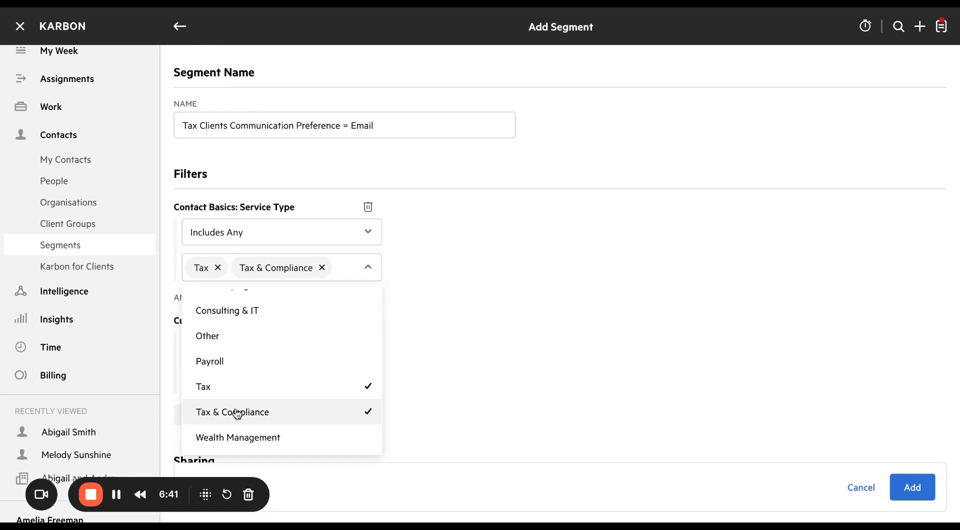
{"action": "left_click", "coordinate": [536, 360]}
{"action": "scroll", "coordinate": [536, 361], "scroll_direction": "down", "scroll_amount": 3}
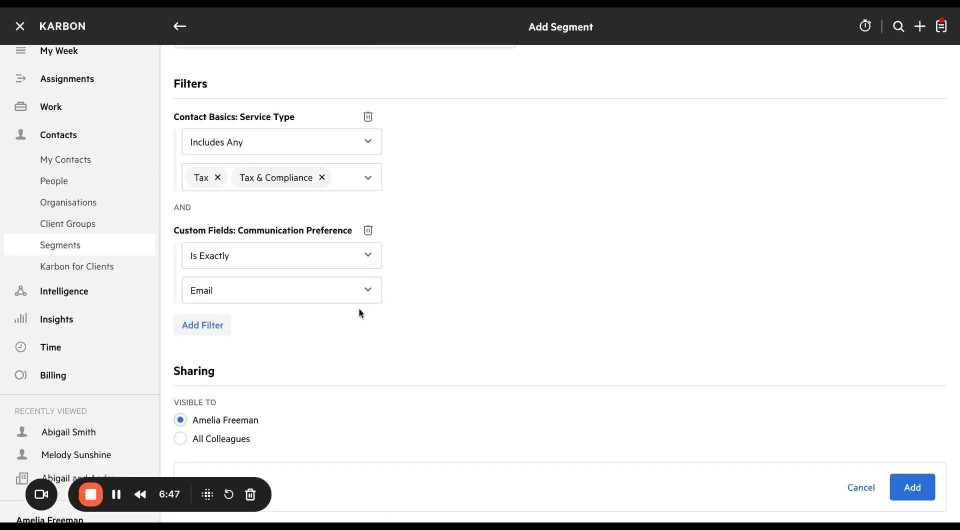
{"action": "left_click", "coordinate": [205, 325]}
{"action": "scroll", "coordinate": [504, 364], "scroll_direction": "down", "scroll_amount": 6}
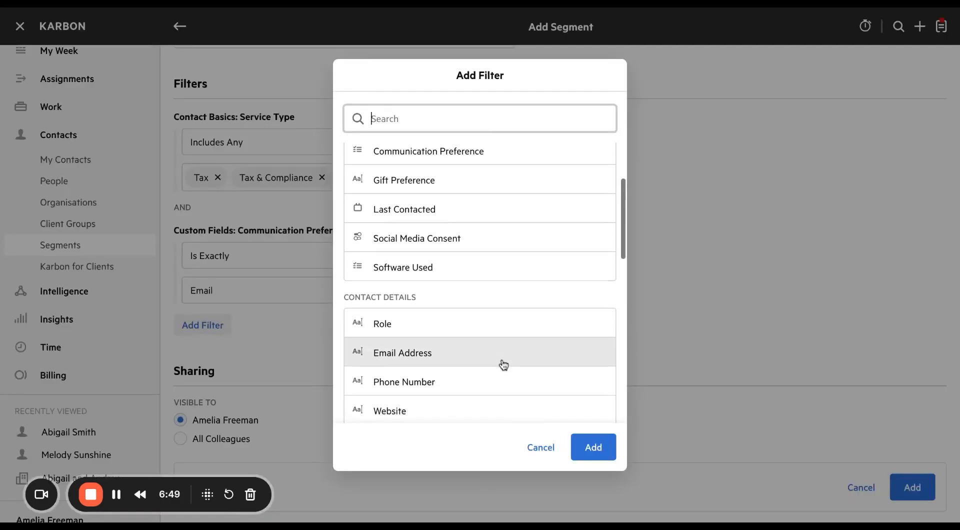
{"action": "scroll", "coordinate": [493, 279], "scroll_direction": "down", "scroll_amount": 5}
{"action": "left_click", "coordinate": [556, 446]}
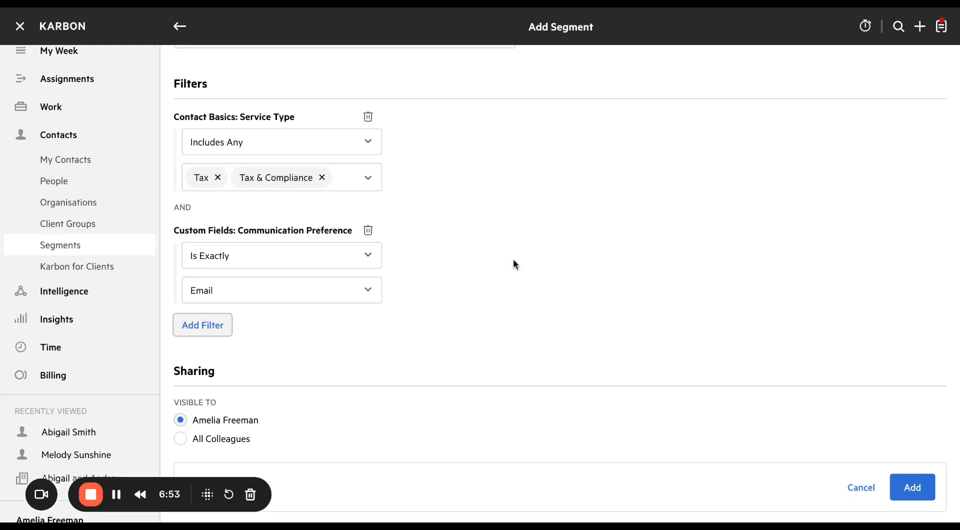
- Make the segment visible to All Colleagues and add it
{"action": "scroll", "coordinate": [512, 259], "scroll_direction": "down", "scroll_amount": 1}
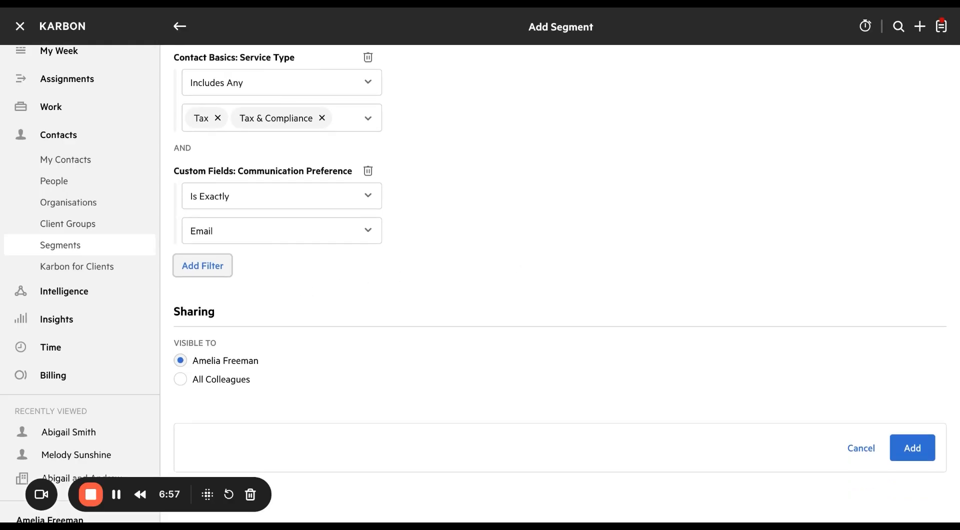
{"action": "left_click", "coordinate": [207, 380]}
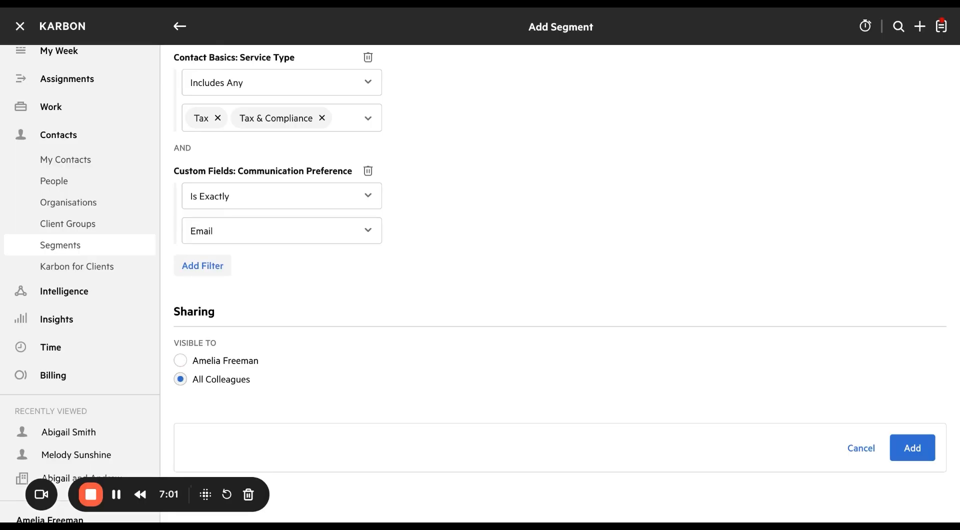
{"action": "left_click", "coordinate": [913, 452]}
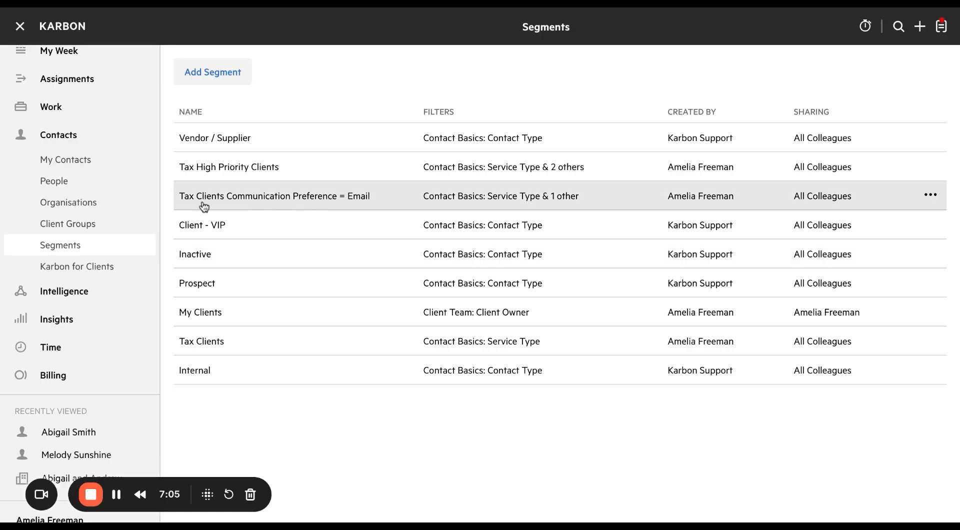
- Open the "Tax Clients Communication Preference = Email" segment's contacts and view the segments available for switching
{"action": "left_click", "coordinate": [240, 202]}
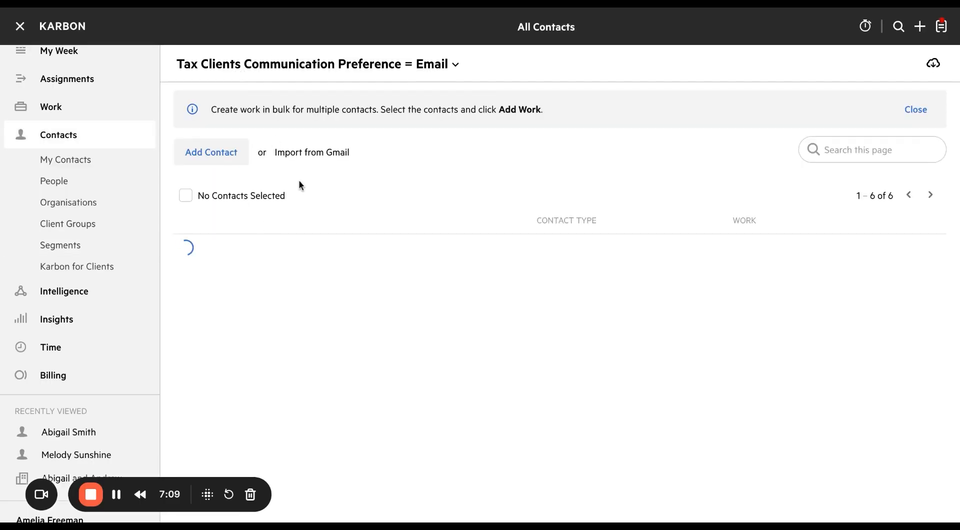
{"action": "left_click", "coordinate": [270, 70]}
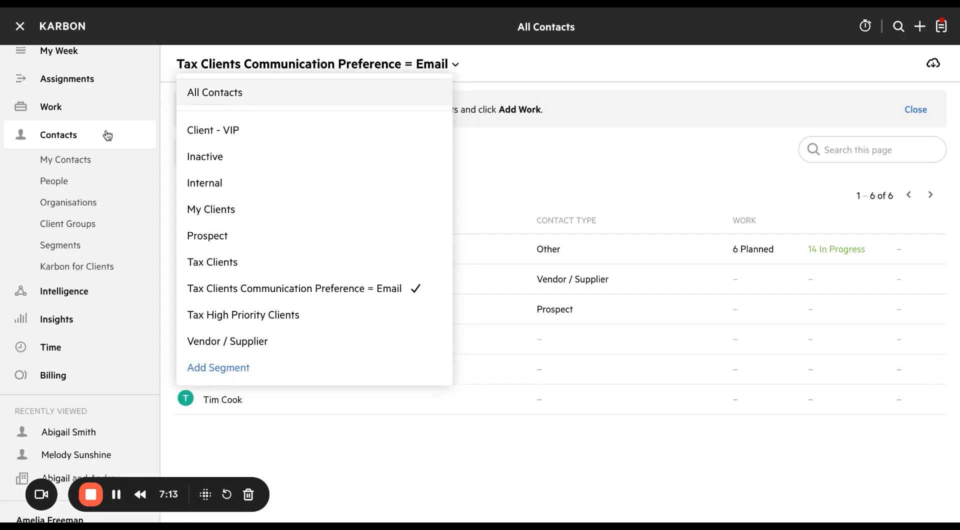
{"action": "left_click", "coordinate": [510, 168]}
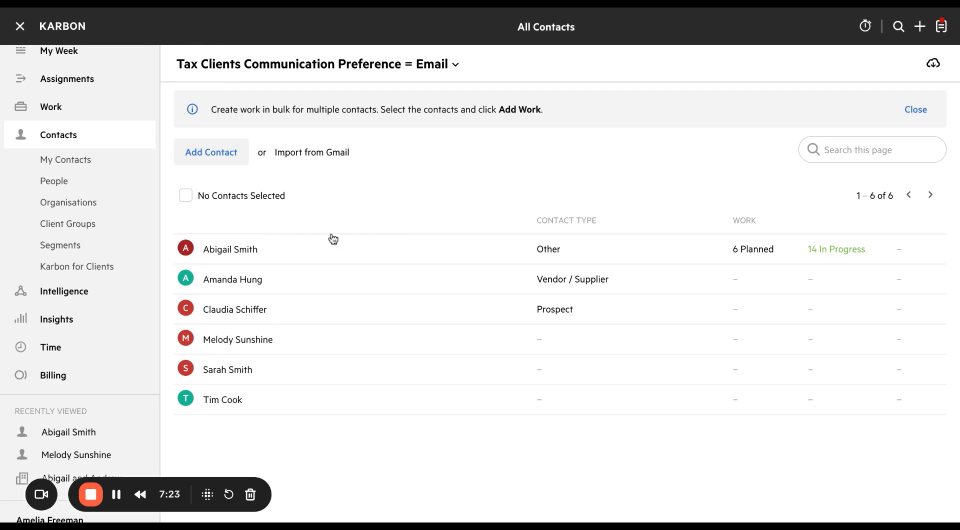
- Examine the Add Work form for all of the segment's contacts and for only the first two contacts
{"action": "left_click", "coordinate": [186, 196]}
{"action": "left_click", "coordinate": [317, 206]}
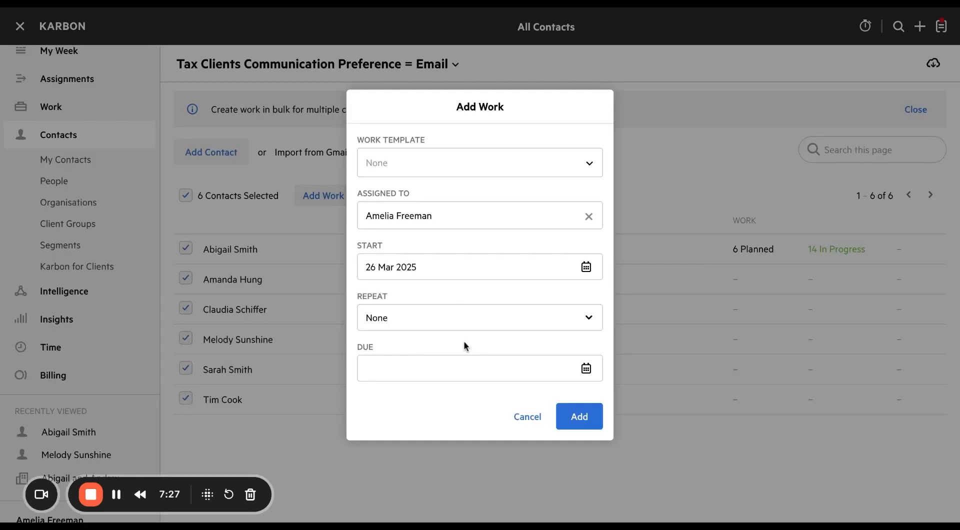
{"action": "left_click", "coordinate": [527, 416]}
{"action": "left_click", "coordinate": [186, 196]}
{"action": "left_click", "coordinate": [192, 250]}
{"action": "left_click", "coordinate": [186, 279]}
{"action": "left_click", "coordinate": [324, 196]}
{"action": "left_click", "coordinate": [531, 419]}
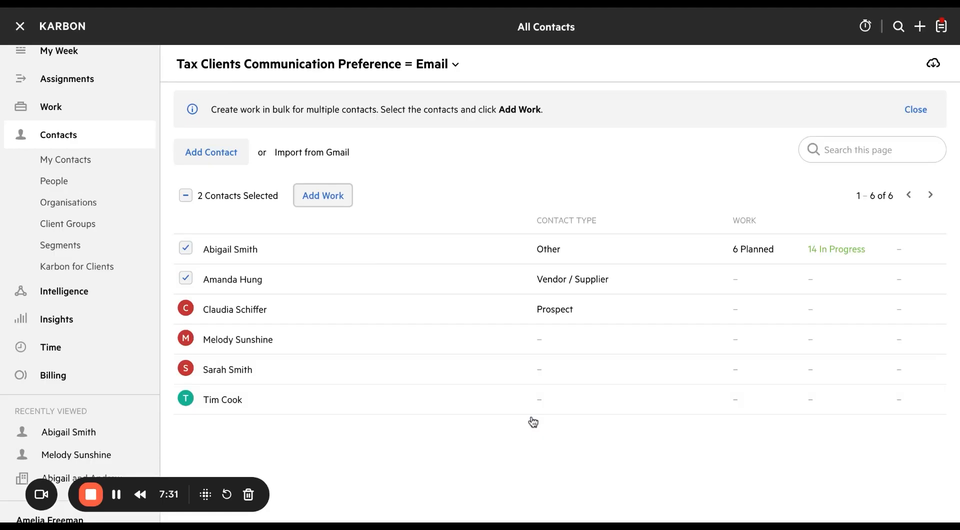
- Select all contacts in the segment and view the contact import, export and bulk update options
{"action": "left_click", "coordinate": [186, 196]}
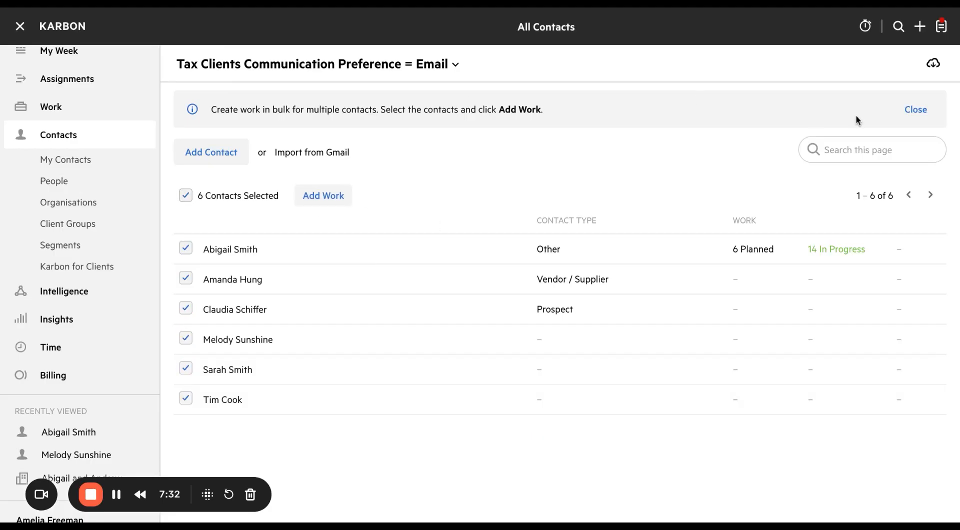
{"action": "left_click", "coordinate": [932, 62]}
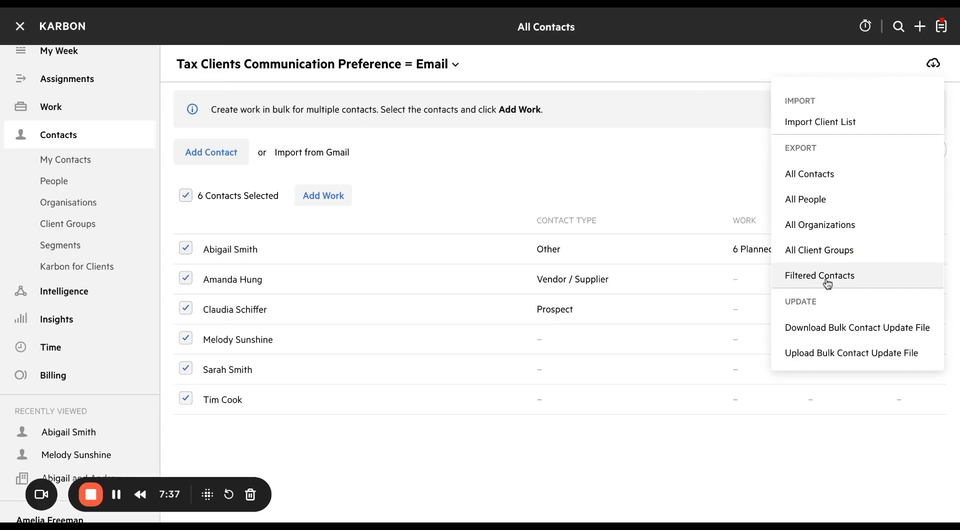
{"action": "left_click", "coordinate": [560, 438]}
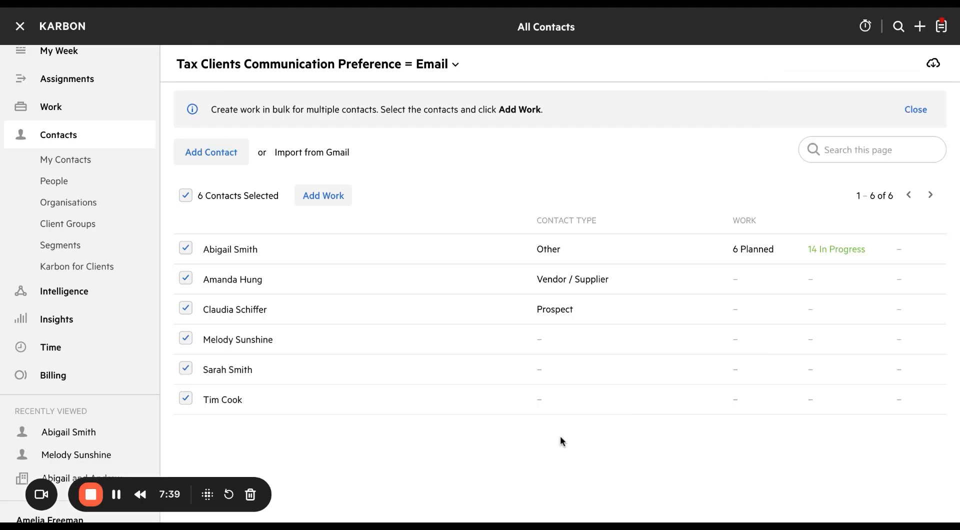